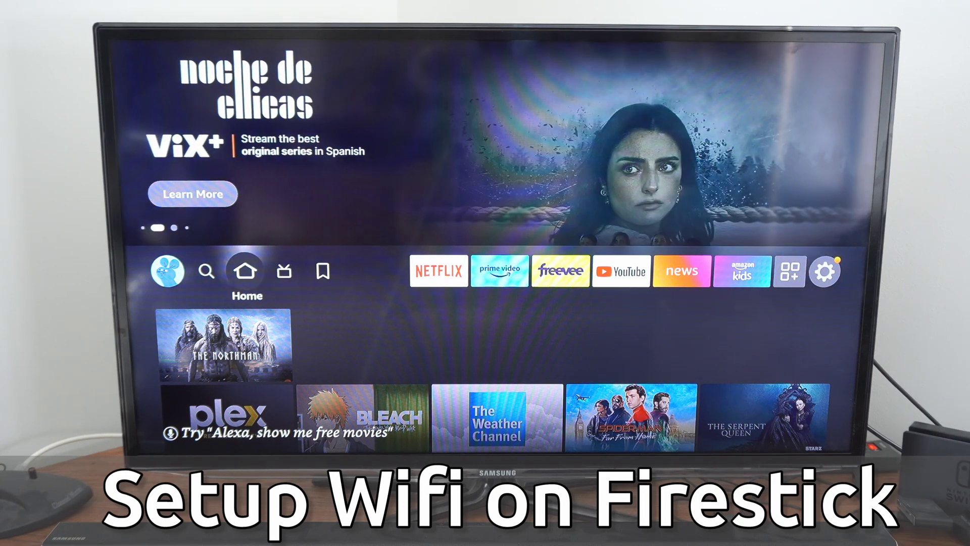
Hold Home for the quick-access panel and highlight its Settings shortcut.
{"action": "key", "text": "Right"}
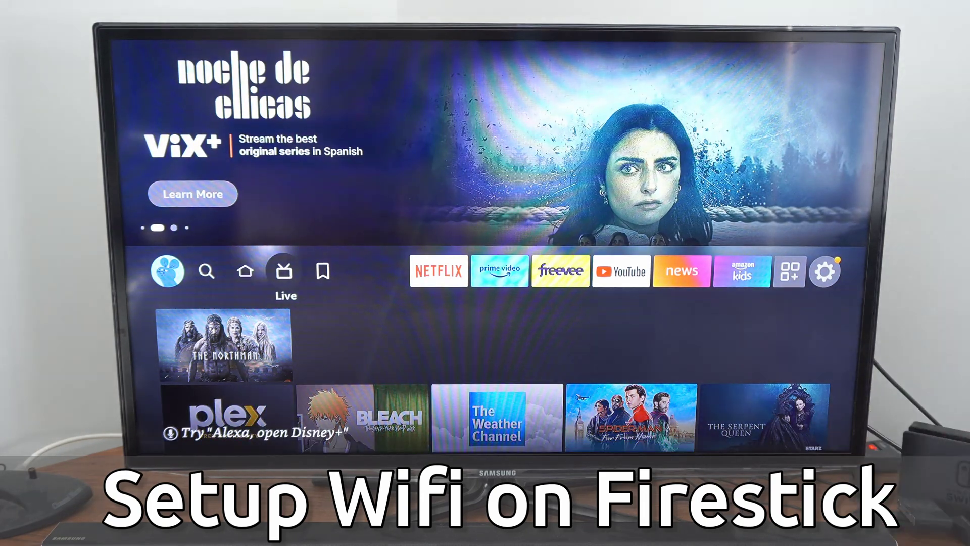
{"action": "key", "text": "Right"}
{"action": "key", "text": "Right"}
{"action": "key", "text": "Right"}
{"action": "key", "text": "Right"}
{"action": "key", "text": "Right"}
{"action": "key", "text": "Right"}
{"action": "key", "text": "Right"}
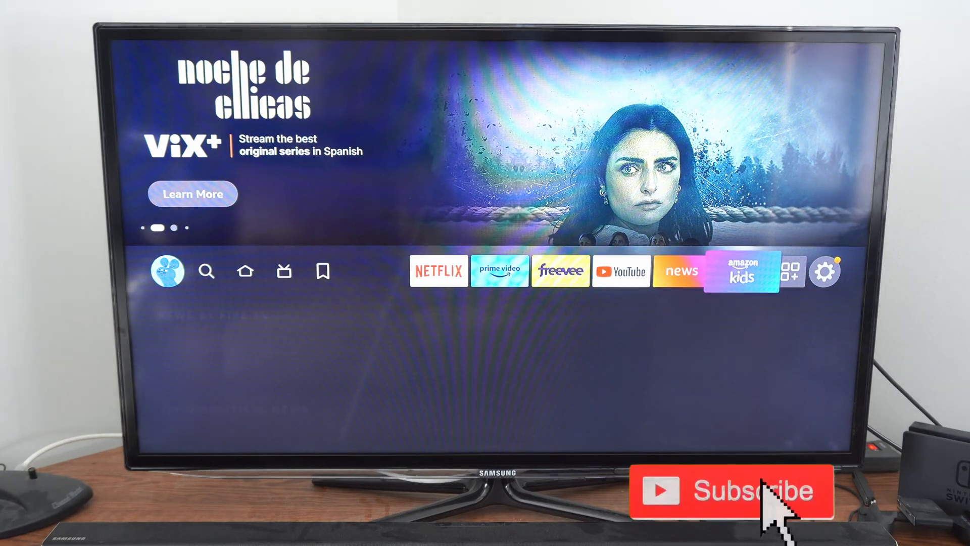
{"action": "key", "text": "Right"}
{"action": "key", "text": "Right"}
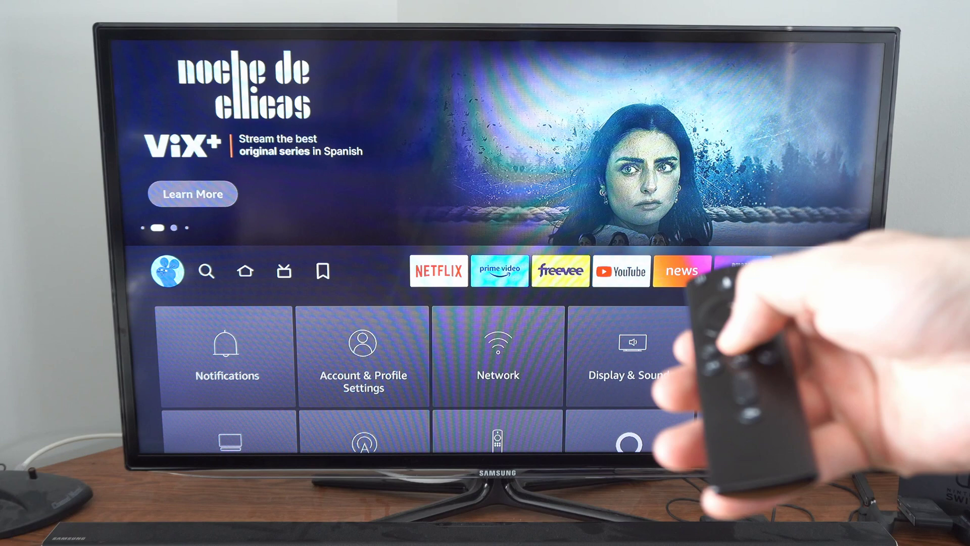
{"action": "key", "text": "Home"}
{"action": "key", "text": "Right"}
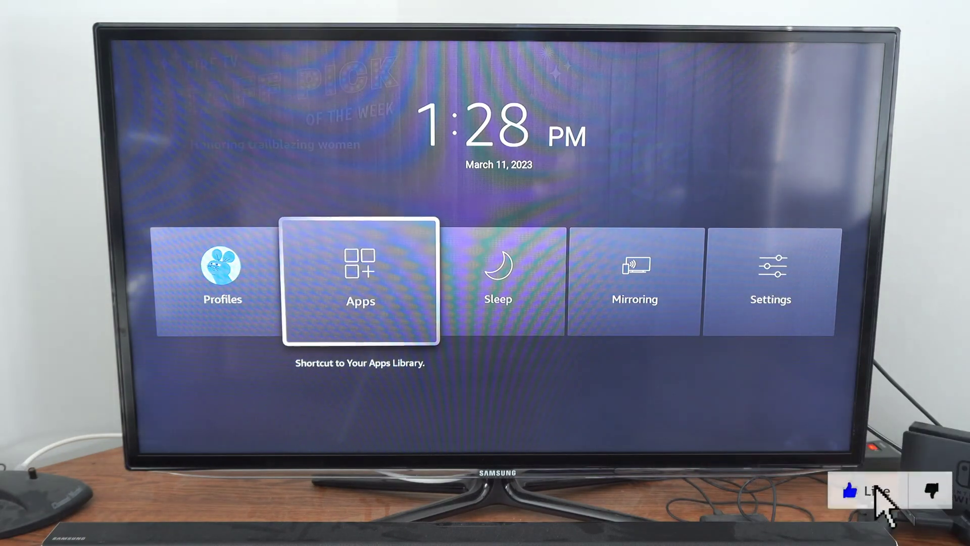
{"action": "key", "text": "Right"}
{"action": "key", "text": "Right"}
{"action": "key", "text": "Right"}
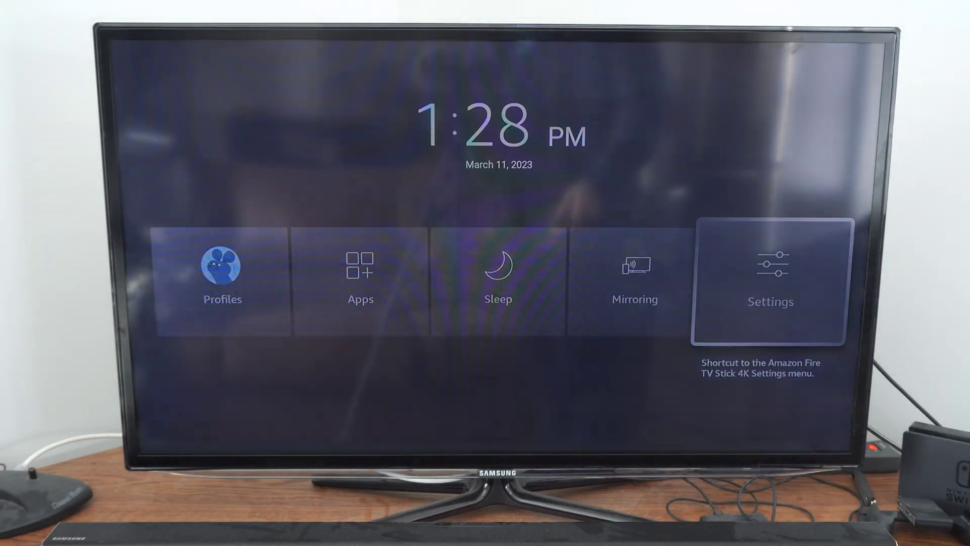
Go from Settings into Network and highlight the Scump network in the list.
{"action": "key", "text": "Return"}
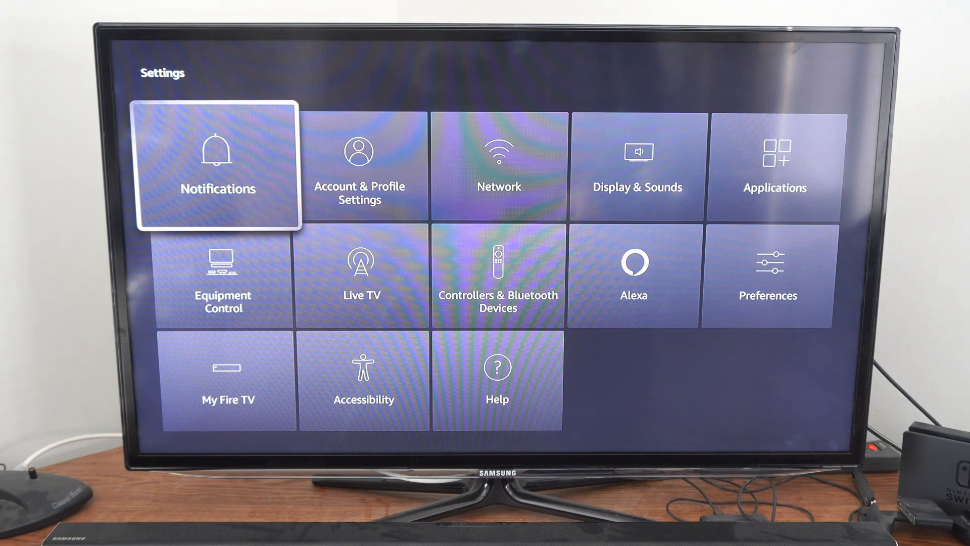
{"action": "key", "text": "Right"}
{"action": "key", "text": "Right"}
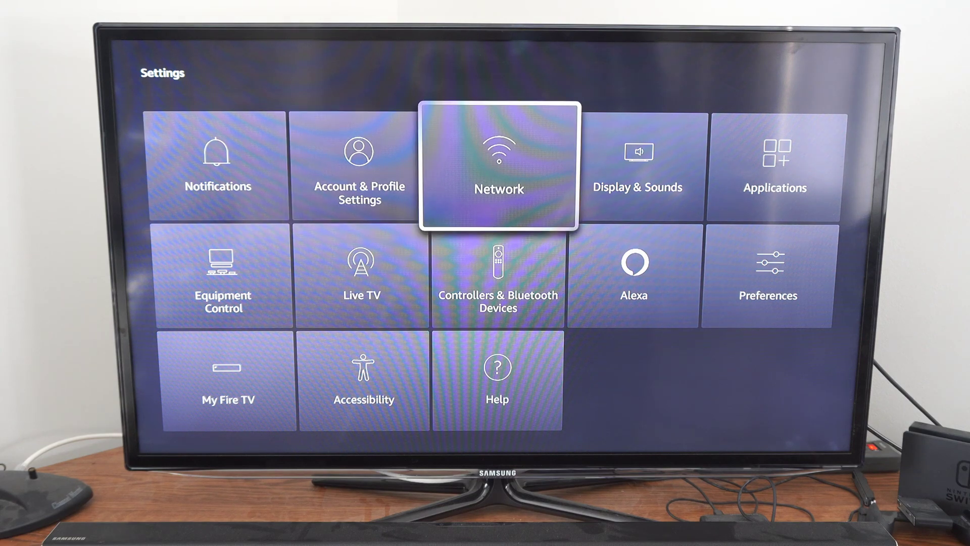
{"action": "key", "text": "Return"}
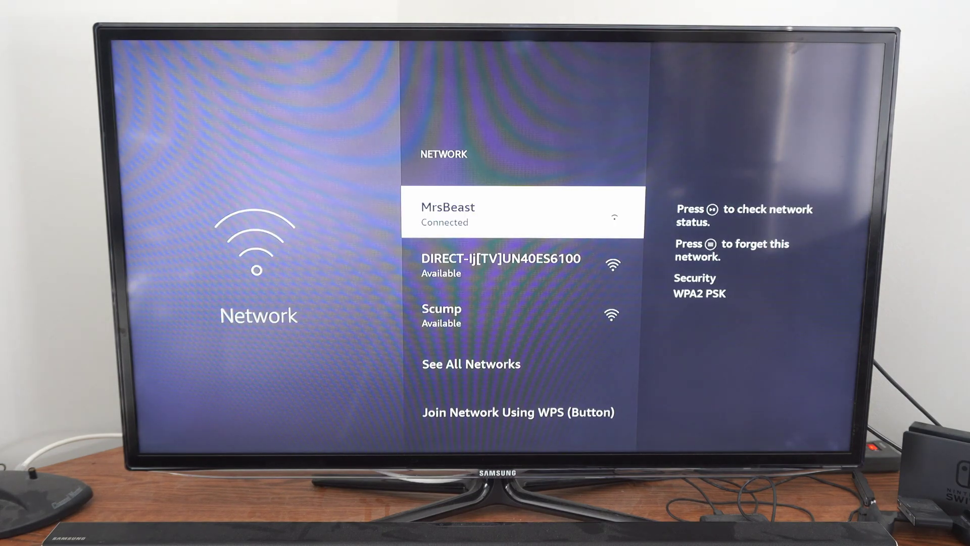
{"action": "key", "text": "Down"}
{"action": "key", "text": "Down"}
{"action": "key", "text": "Down"}
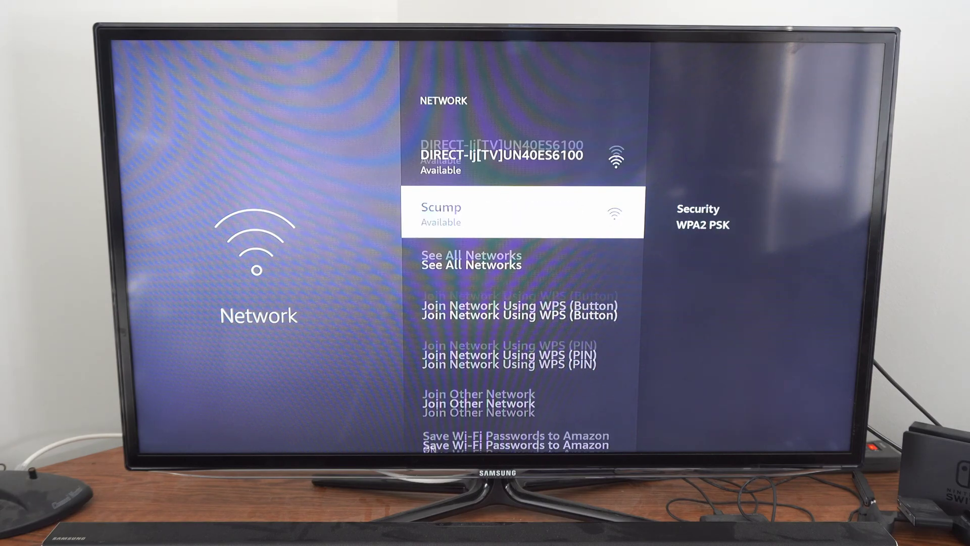
{"action": "key", "text": "Up"}
{"action": "key", "text": "Up"}
{"action": "key", "text": "Up"}
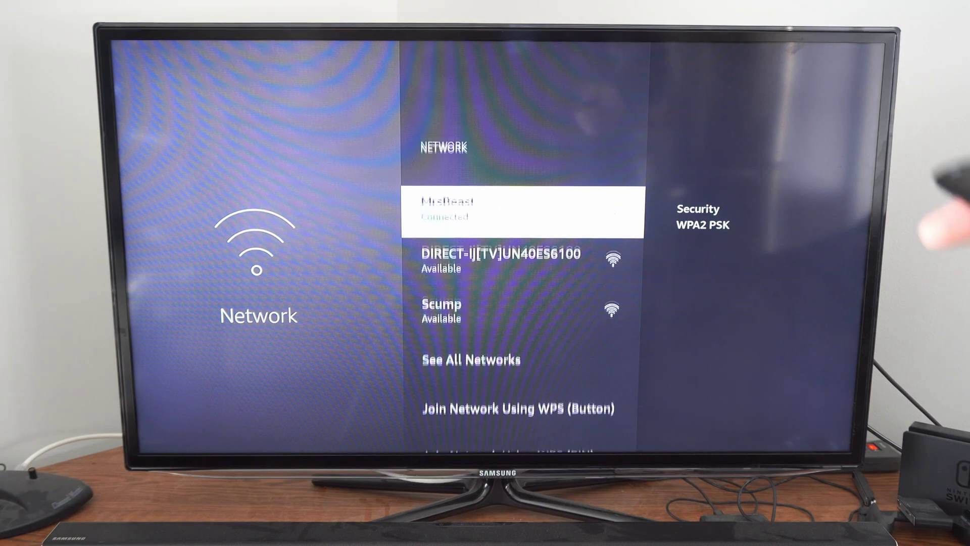
{"action": "key", "text": "Down"}
{"action": "key", "text": "Down"}
{"action": "key", "text": "Down"}
{"action": "key", "text": "Up"}
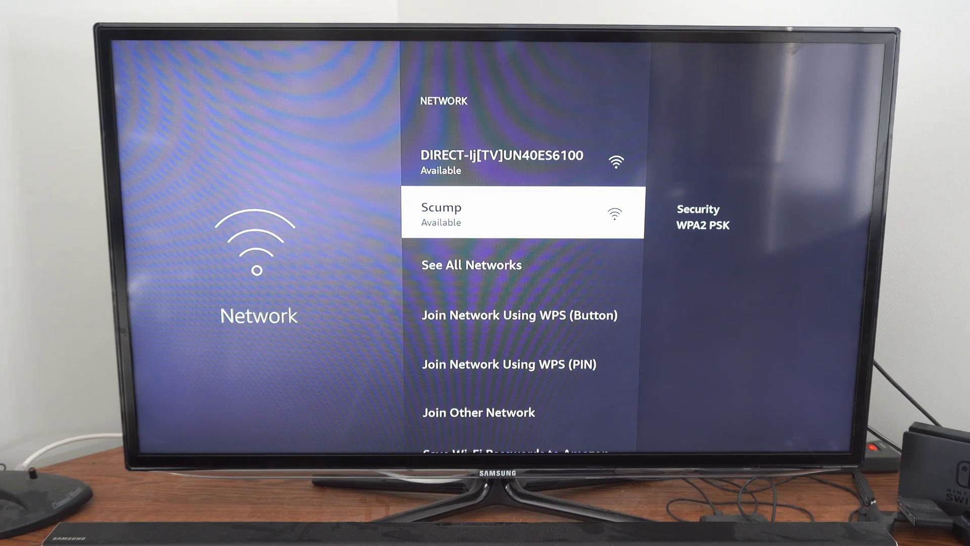
Open See All Networks and scroll the full Wi-Fi list back to Scump.
{"action": "key", "text": "Down"}
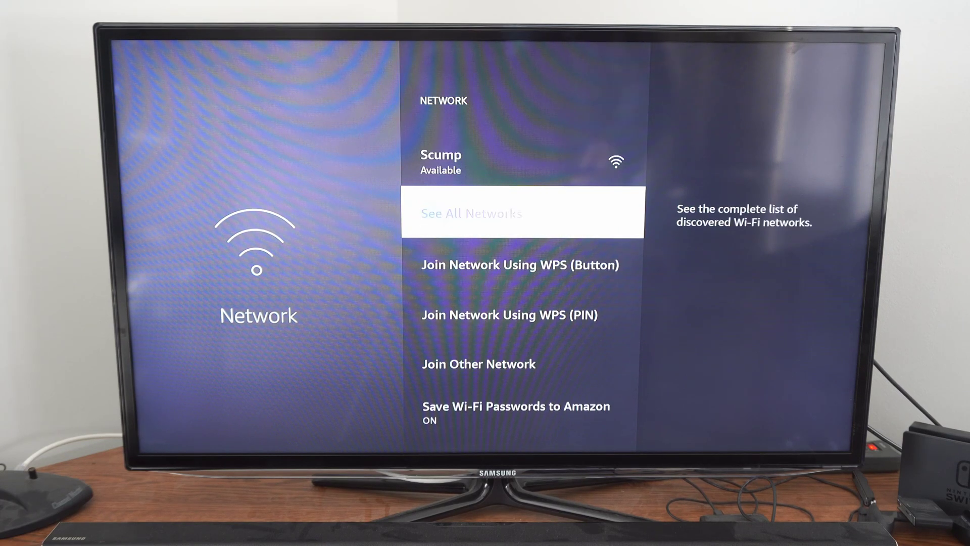
{"action": "key", "text": "Return"}
{"action": "key", "text": "Down"}
{"action": "key", "text": "Down"}
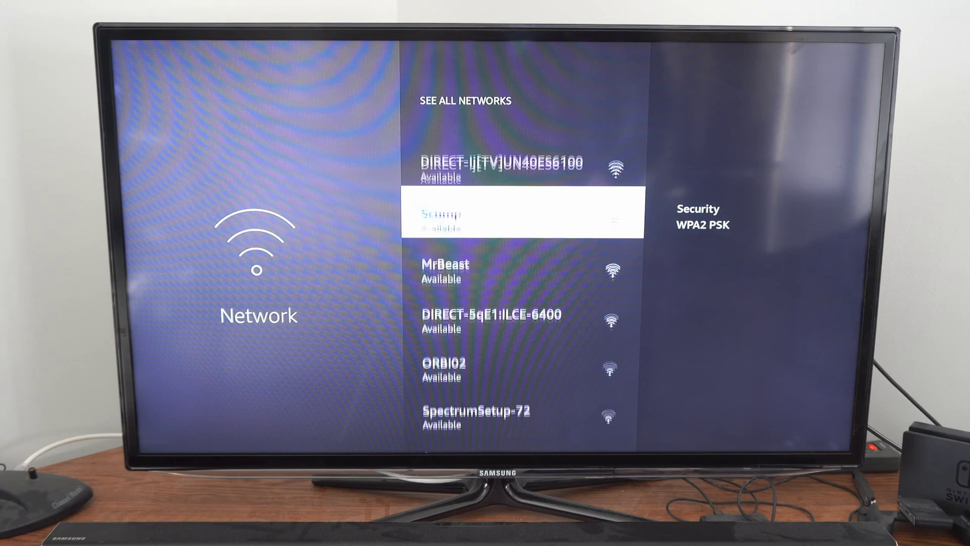
{"action": "key", "text": "Down"}
{"action": "key", "text": "Down"}
{"action": "key", "text": "Down"}
{"action": "key", "text": "Down"}
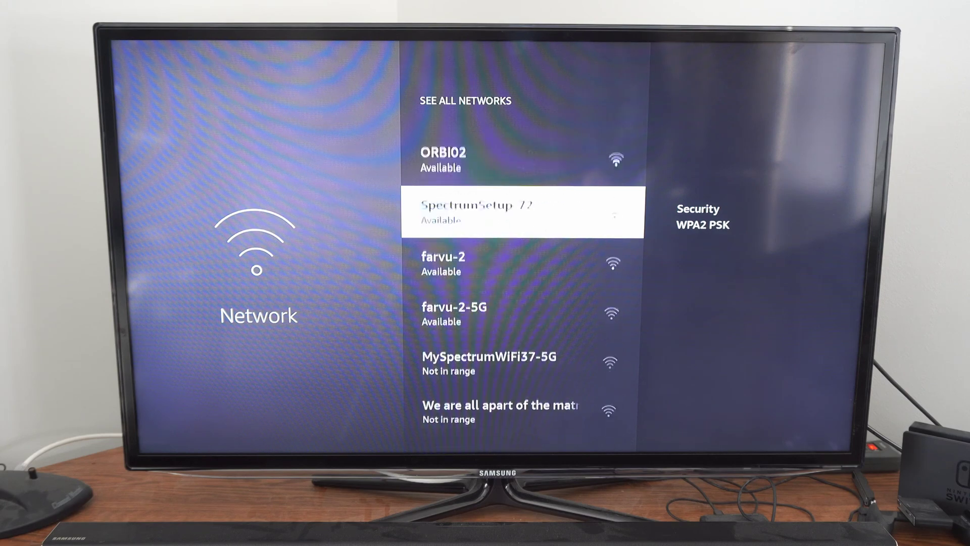
{"action": "key", "text": "Up"}
{"action": "key", "text": "Up"}
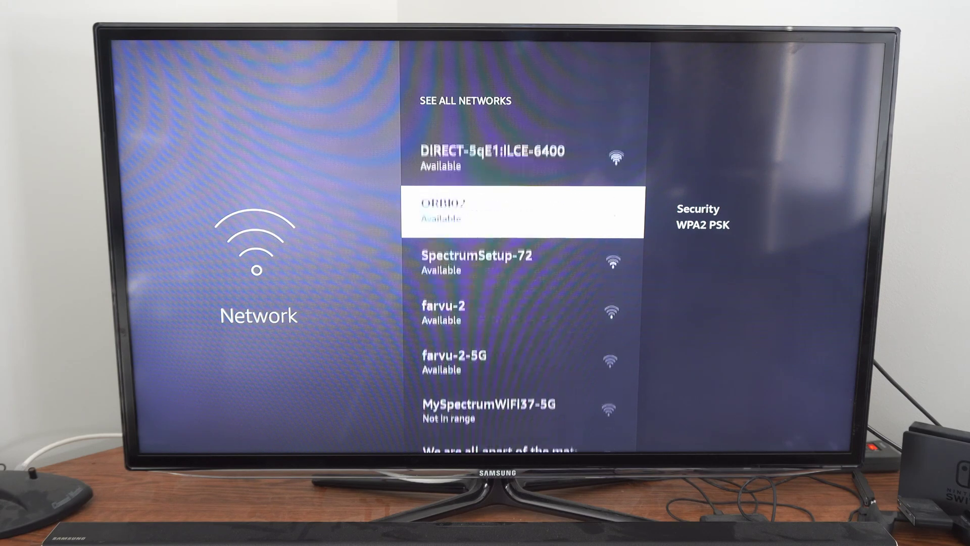
{"action": "key", "text": "Up"}
{"action": "key", "text": "Up"}
{"action": "key", "text": "Up"}
{"action": "key", "text": "Up"}
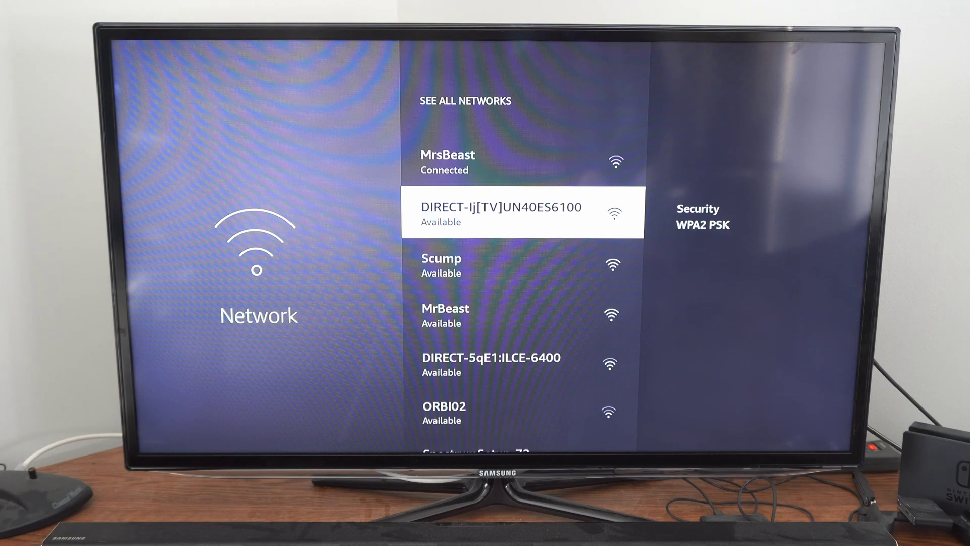
{"action": "key", "text": "Down"}
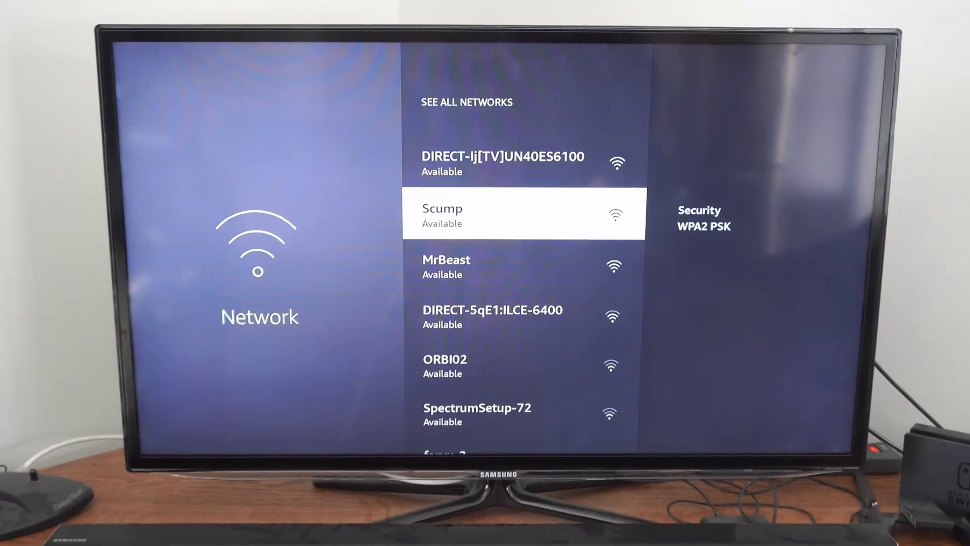
Select Scump, enter its password on the on-screen keyboard, and connect.
{"action": "key", "text": "Return"}
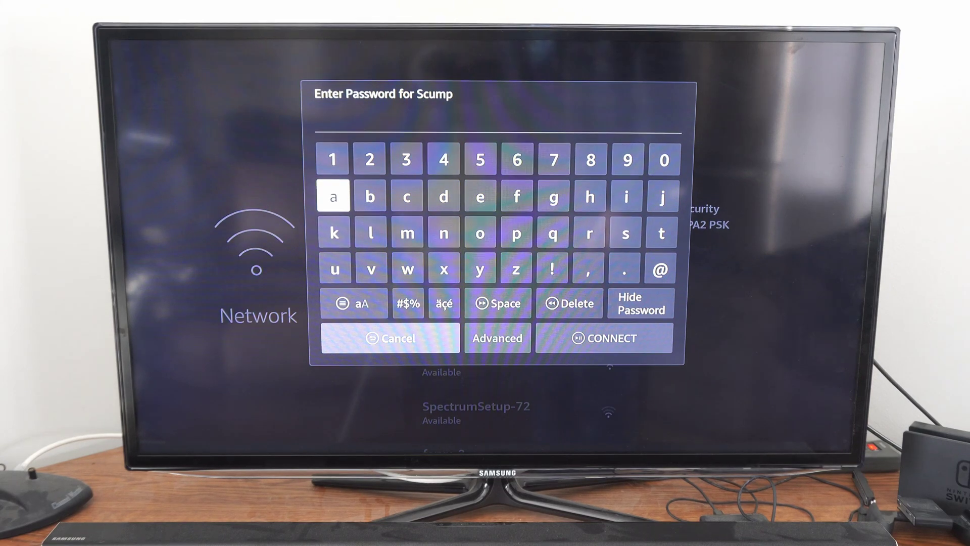
{"action": "key", "text": "Up"}
{"action": "key", "text": "Right"}
{"action": "key", "text": "Right"}
{"action": "key", "text": "Right"}
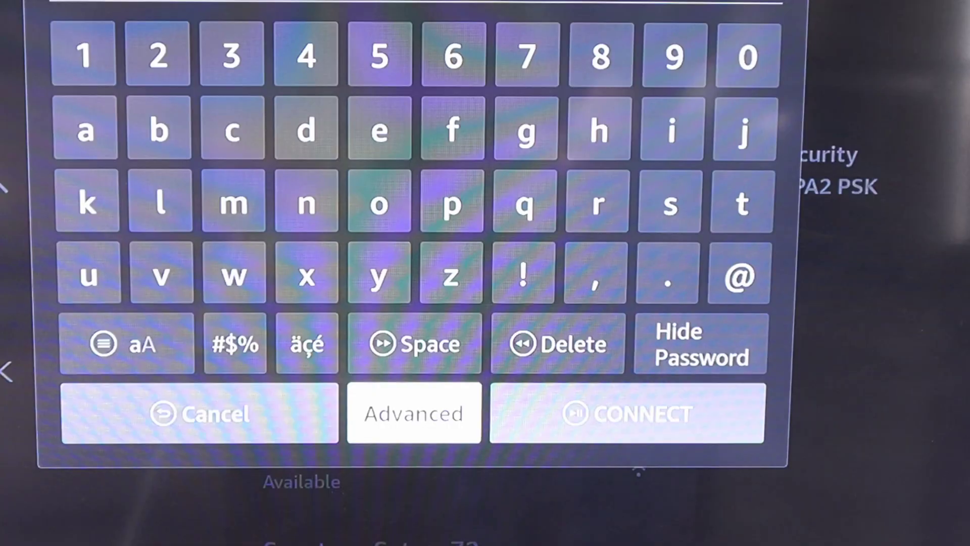
{"action": "key", "text": "Right"}
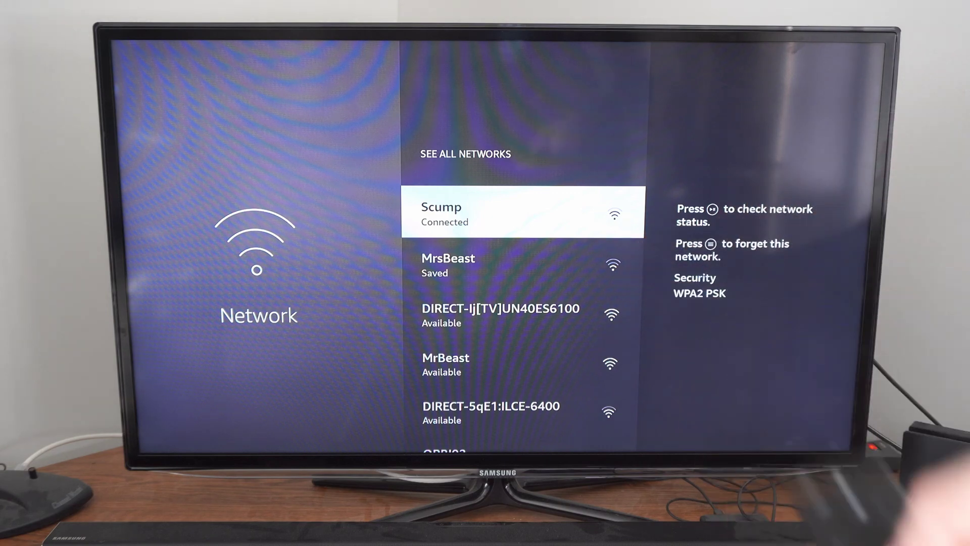
Open Scump's Connection Status and run a speed test, which reports 331.55 Mbps.
{"action": "key", "text": "XF86AudioPlay"}
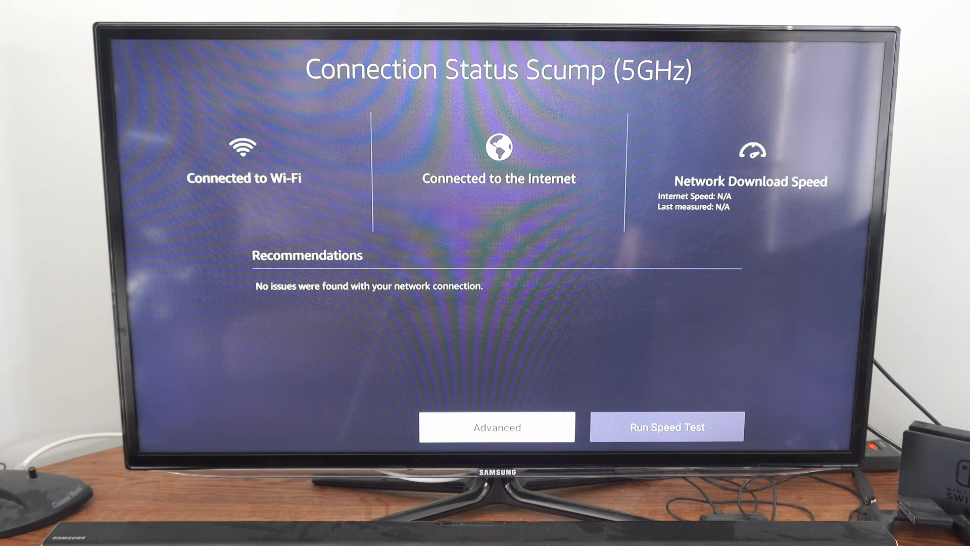
{"action": "key", "text": "Left"}
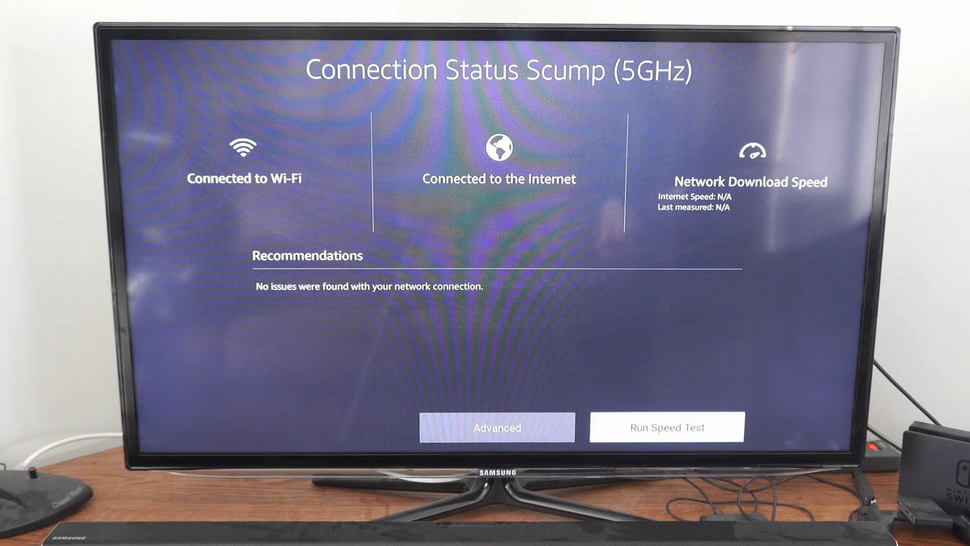
{"action": "key", "text": "Return"}
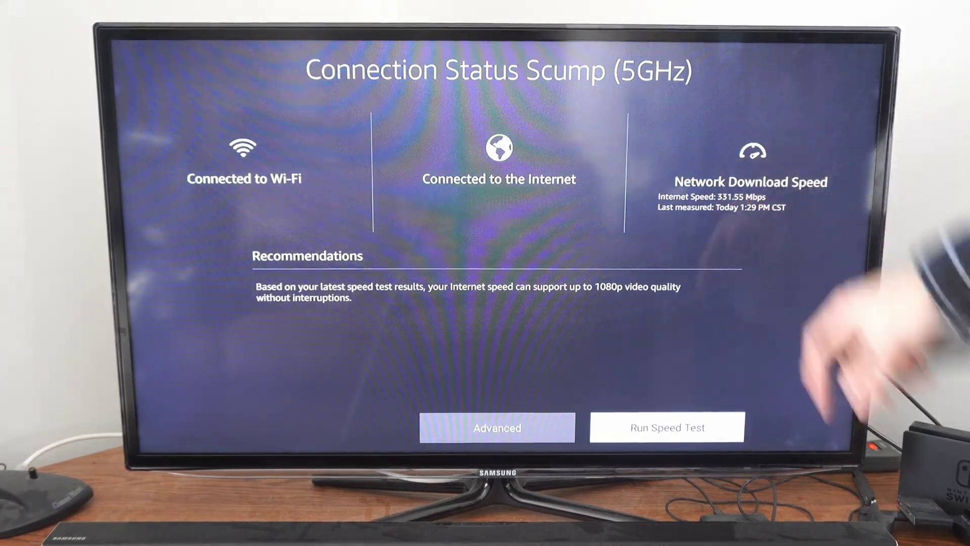
{"action": "key", "text": "Right"}
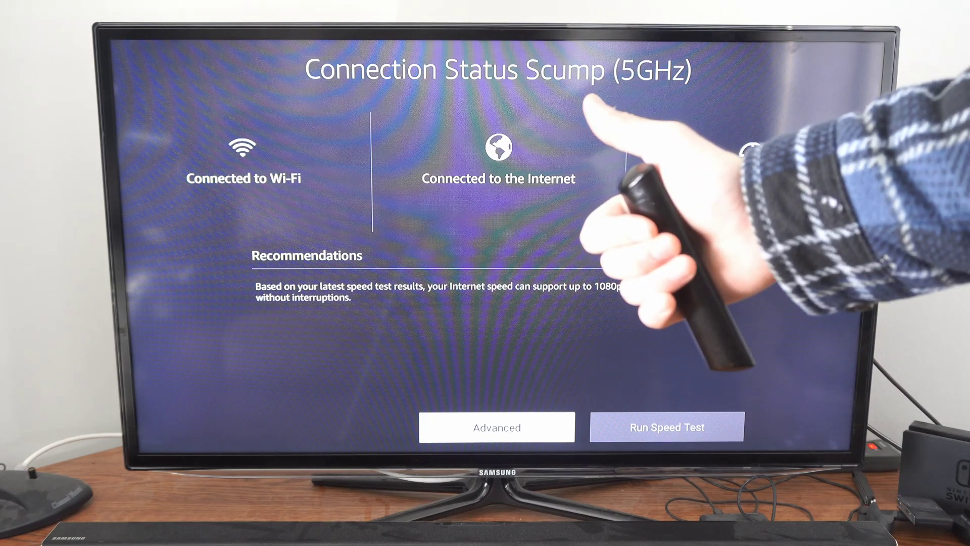